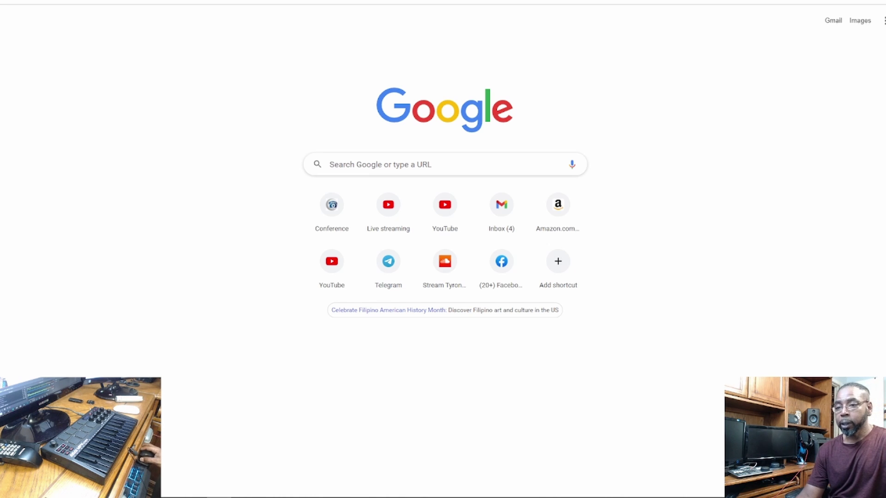
Rerun the Google search 'looperman all i really want' and open the All I Want acapella page
left_click(363, 166)
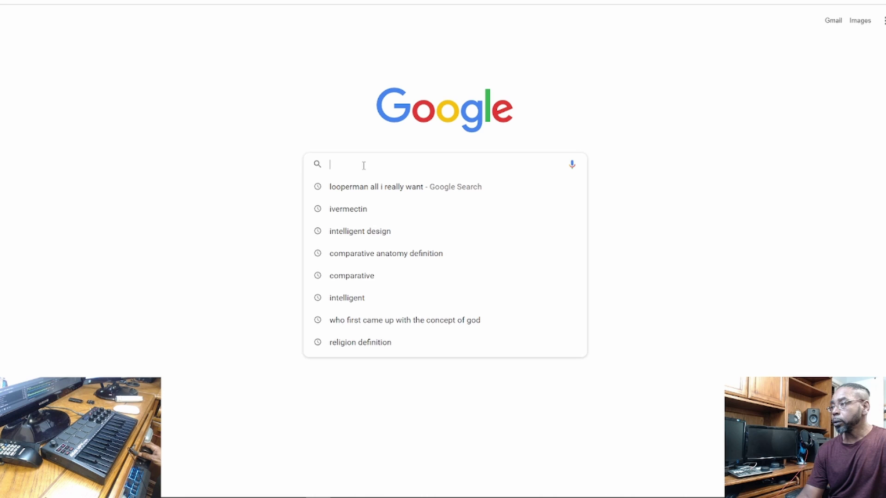
left_click(382, 185)
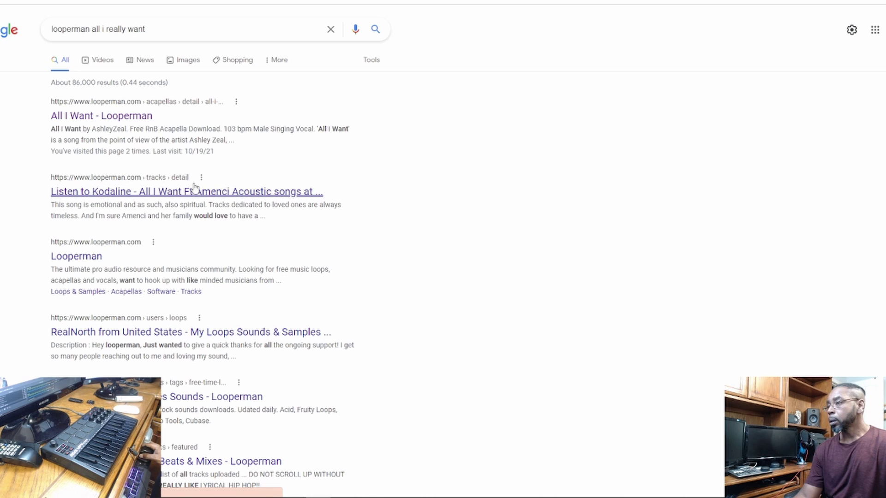
left_click(89, 117)
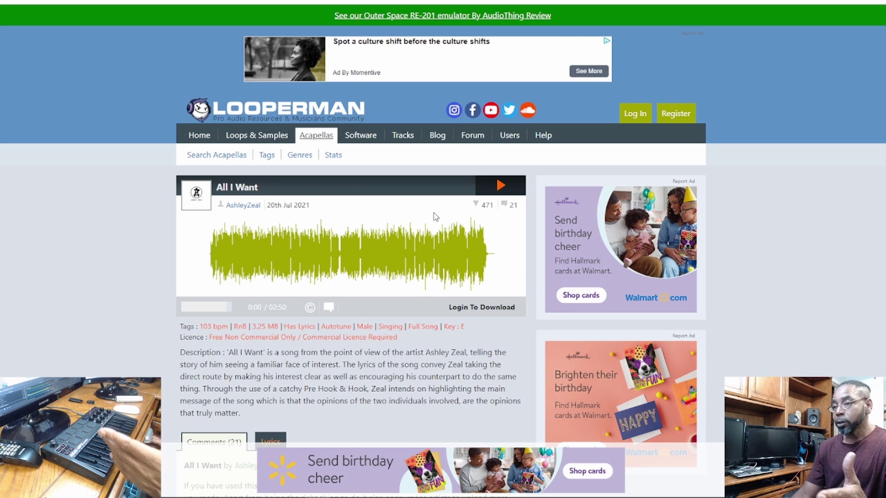
Play AshleyZeal's 103 bpm All I Want acapella preview and pause it at 1:15
left_click(501, 186)
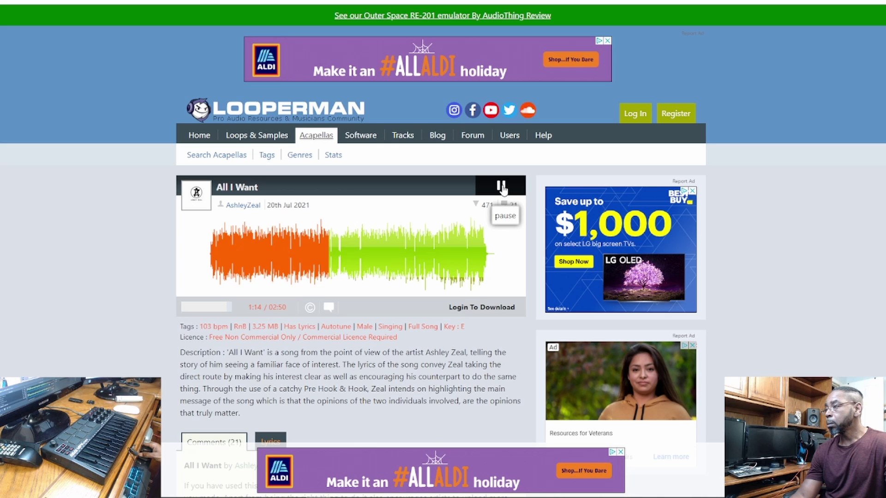
left_click(501, 187)
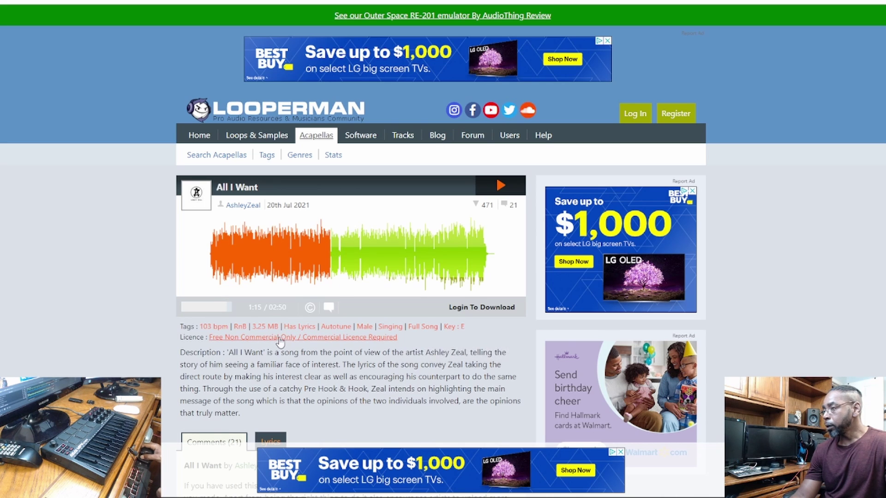
mouse_move(302, 337)
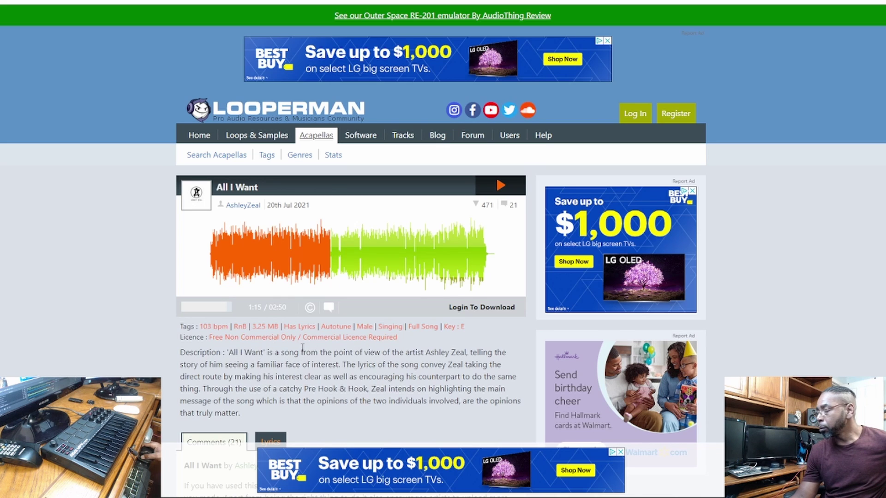
mouse_move(347, 337)
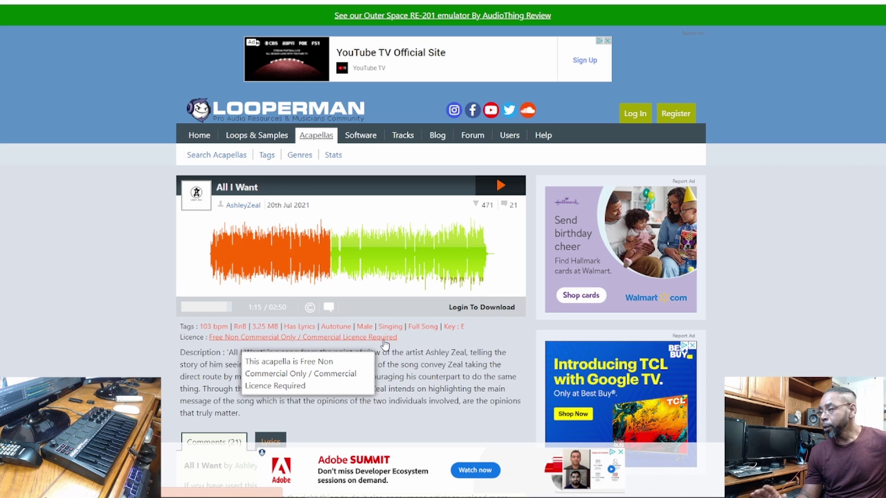
scroll(386, 345, "down", 2)
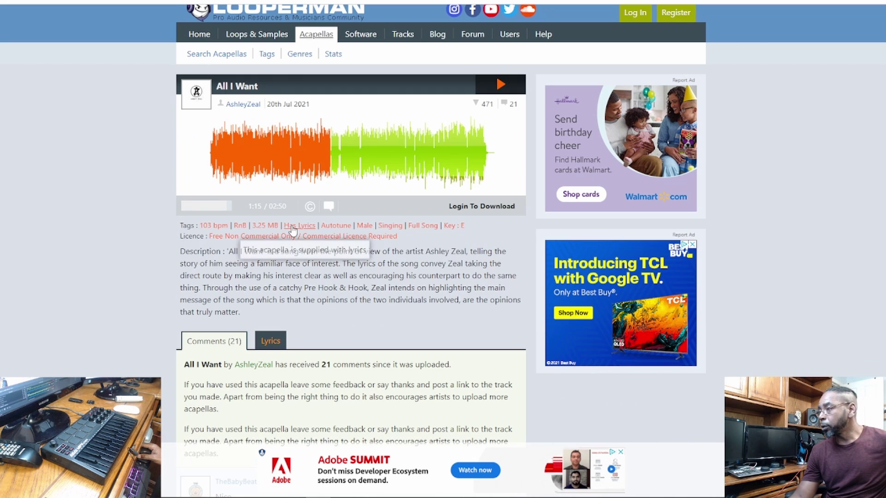
scroll(275, 271, "down", 2)
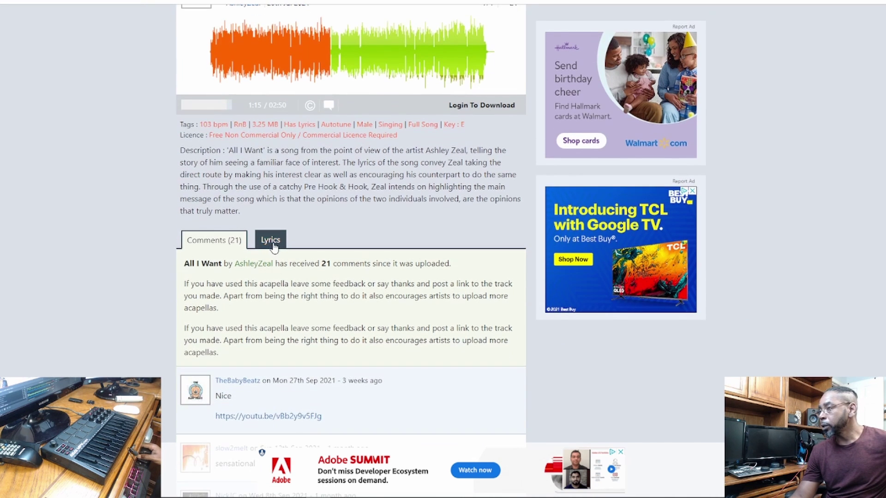
Read the acapella's lyrics, return to the comments, and visit the first comment's YouTube link
left_click(270, 241)
scroll(262, 291, "down", 2)
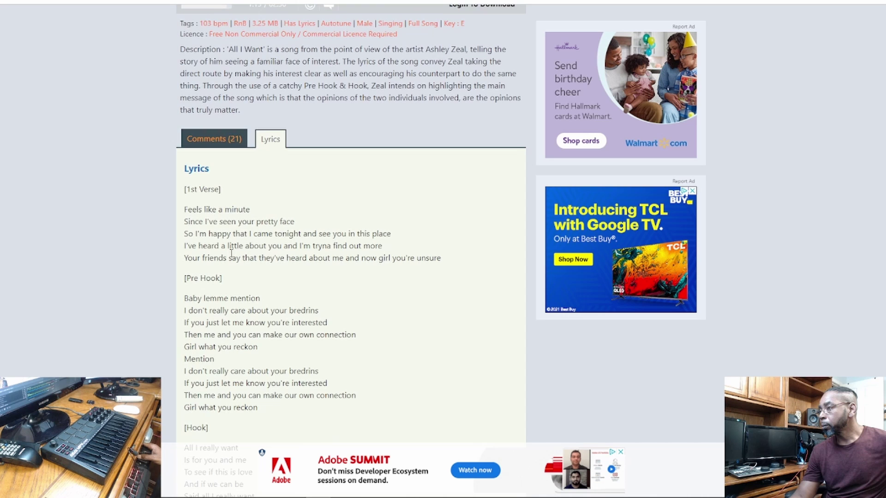
scroll(228, 248, "down", 3)
scroll(228, 247, "down", 3)
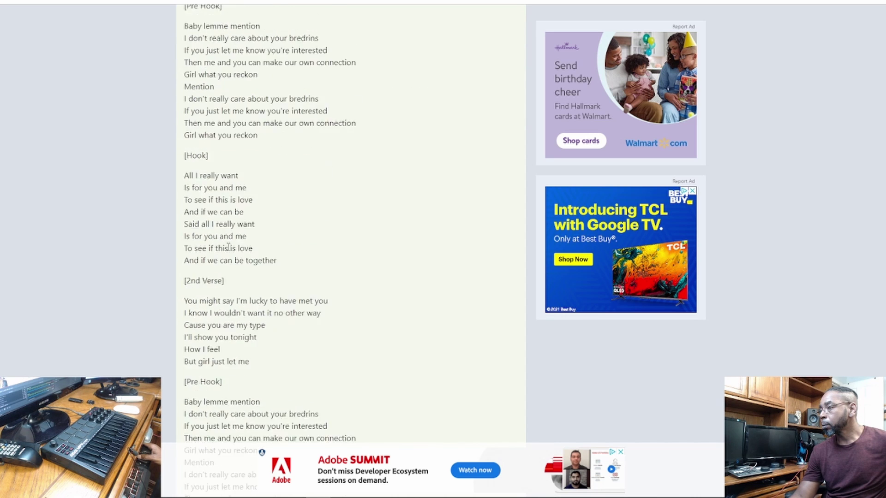
scroll(229, 251, "up", 2)
scroll(232, 244, "up", 6)
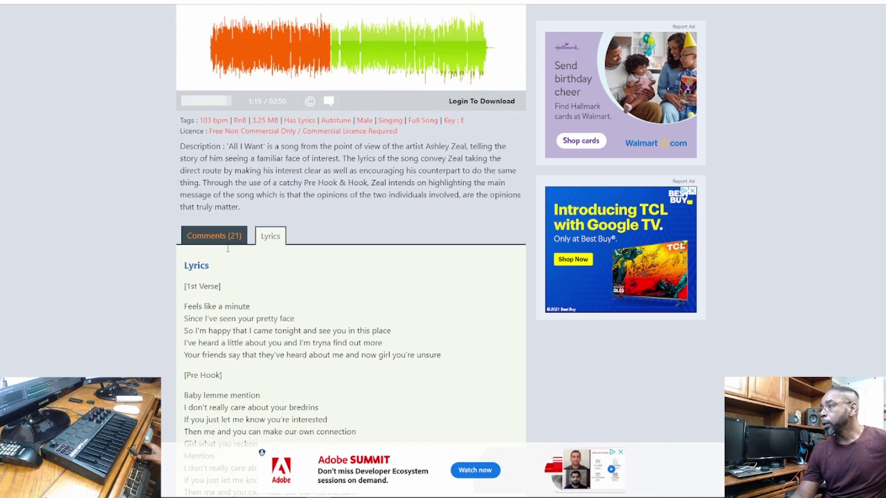
left_click(211, 243)
scroll(221, 250, "down", 1)
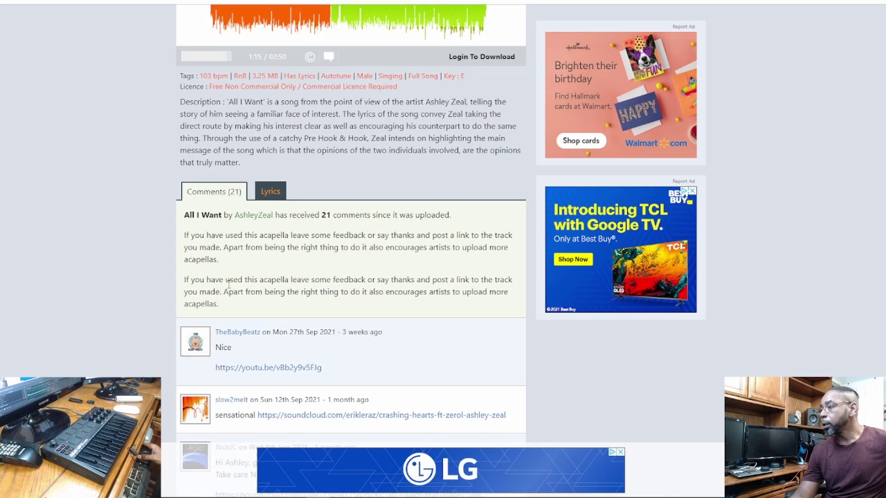
scroll(233, 260, "down", 3)
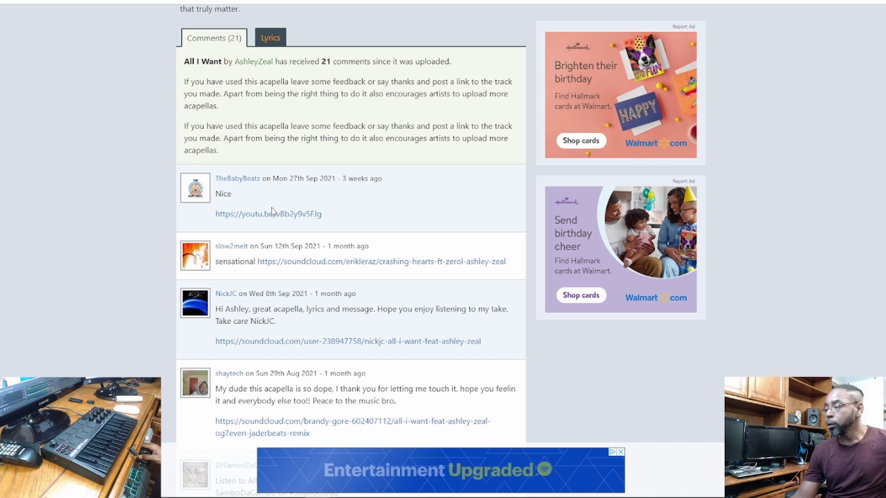
left_click(272, 214)
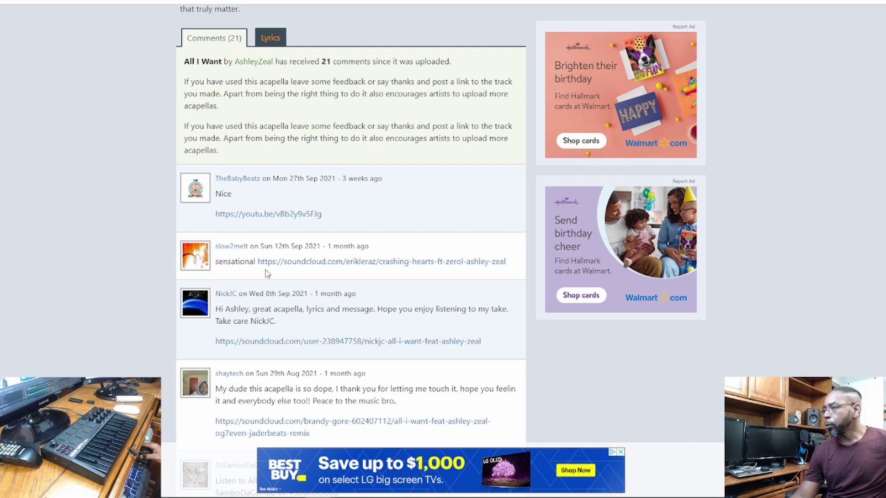
scroll(270, 263, "down", 1)
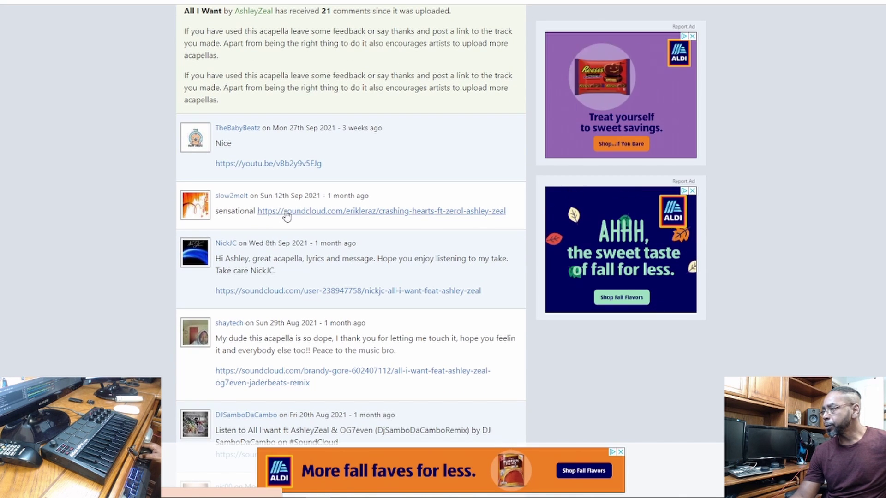
Skip the removed first SoundCloud link and play NickJC's remake, pausing and resuming once
left_click(287, 216)
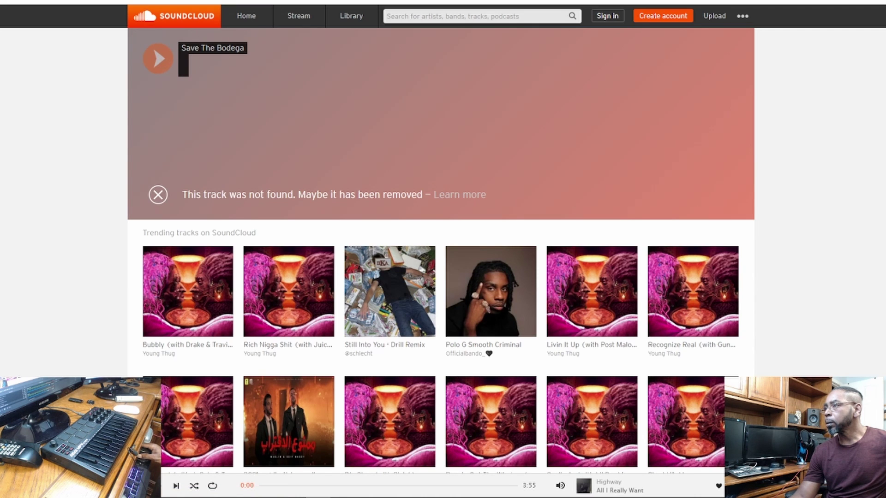
key("alt+Left")
scroll(277, 222, "down", 2)
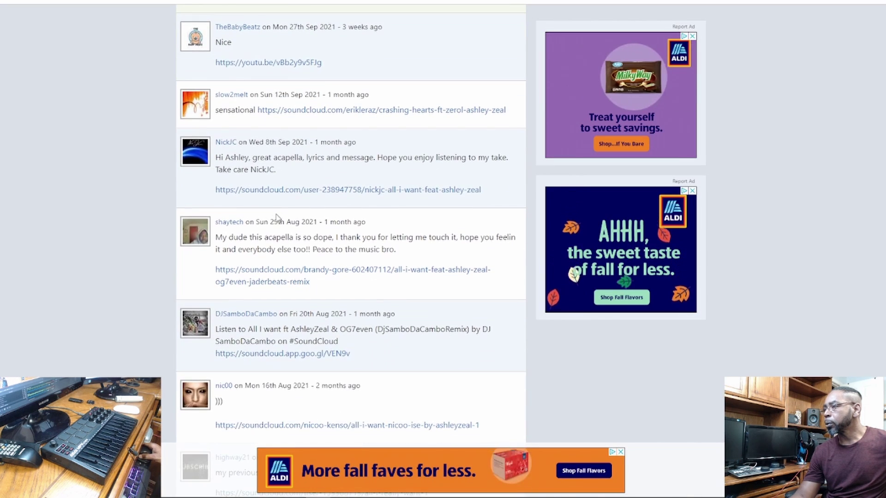
left_click(281, 192)
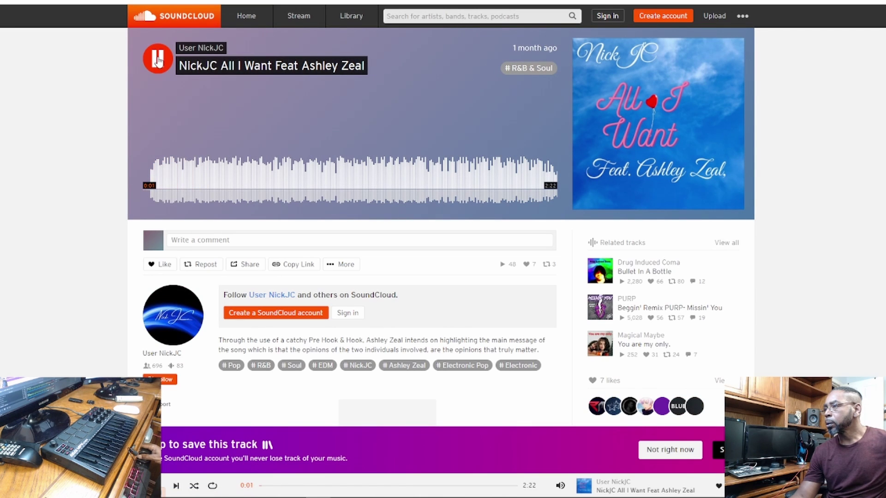
left_click(157, 60)
left_click(158, 59)
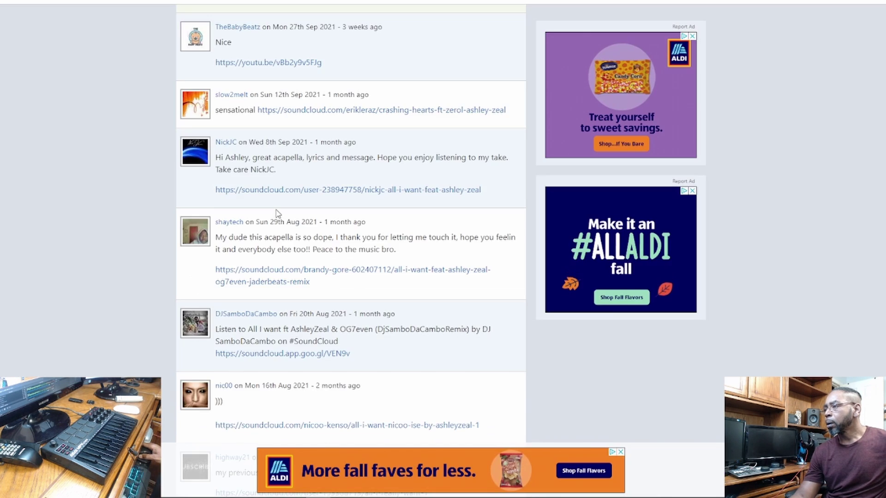
scroll(264, 174, "down", 2)
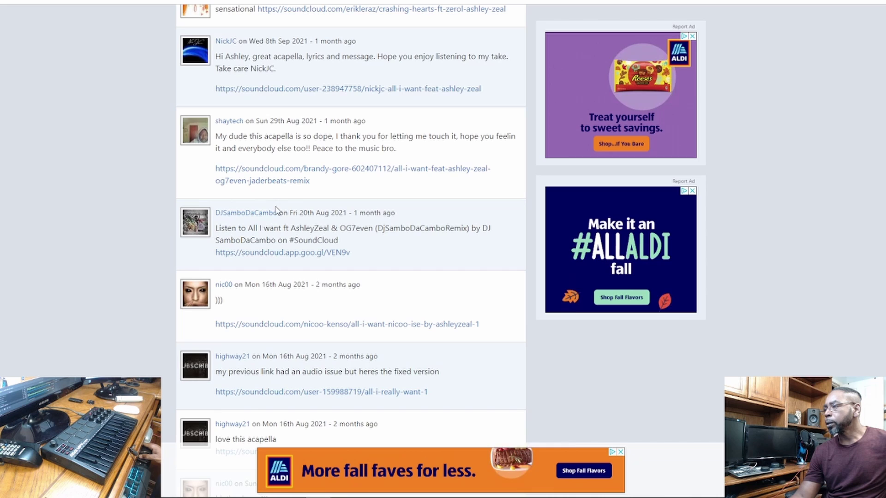
Check three remake links from the comments, including All I Really Want remakes, returning each time
left_click(264, 175)
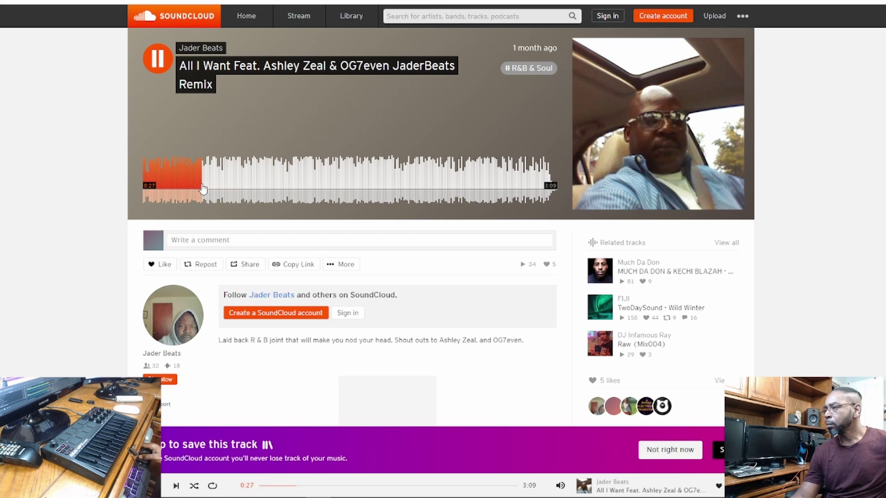
key("alt+Left")
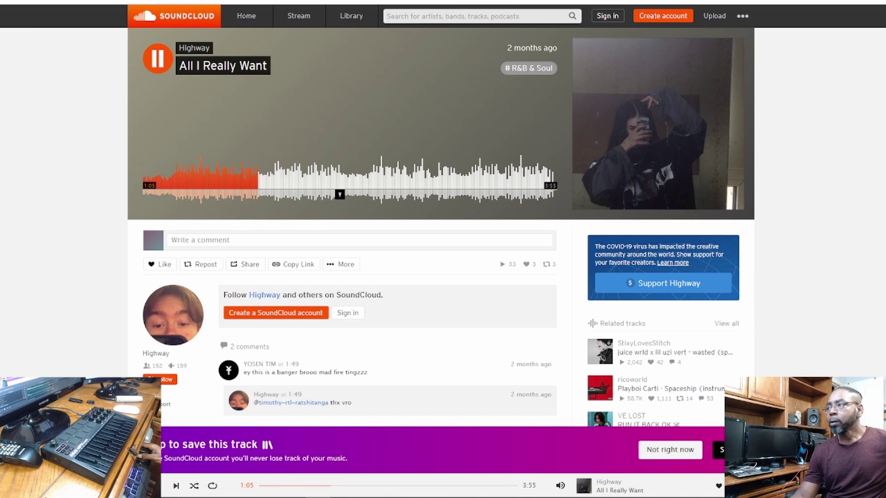
scroll(258, 246, "down", 2)
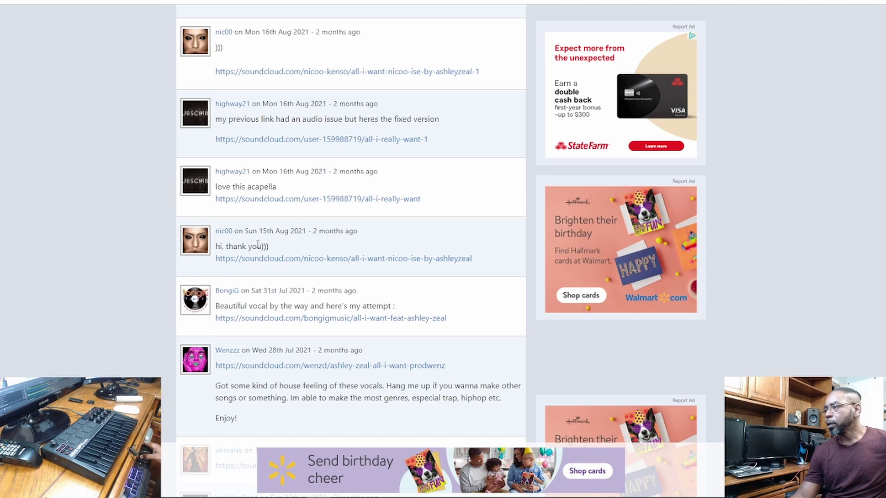
left_click(262, 199)
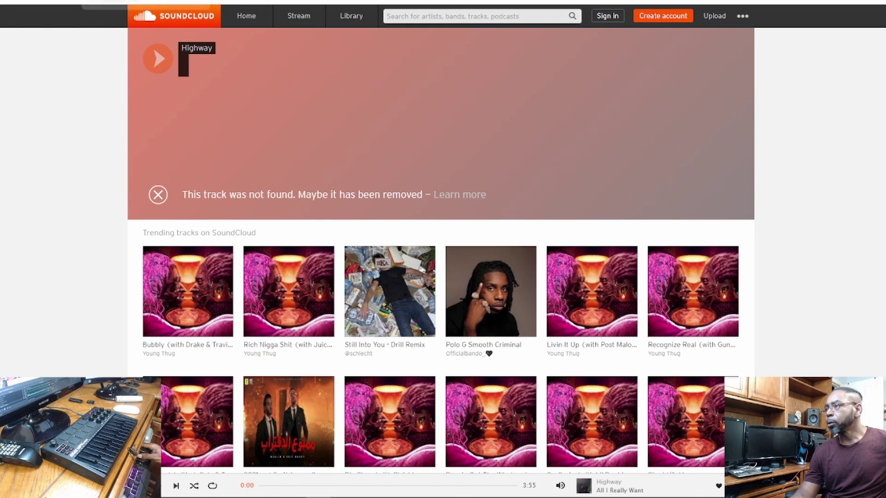
key("alt+Left")
scroll(235, 149, "down", 1)
scroll(252, 128, "down", 1)
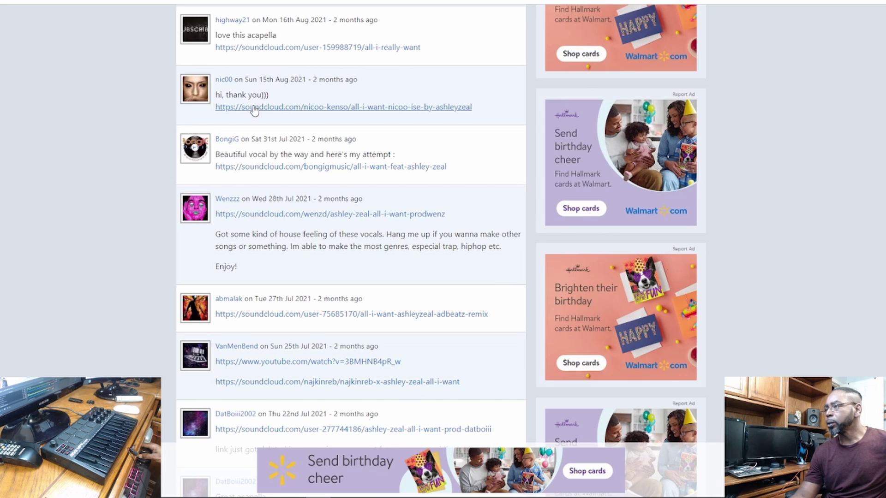
left_click(255, 108)
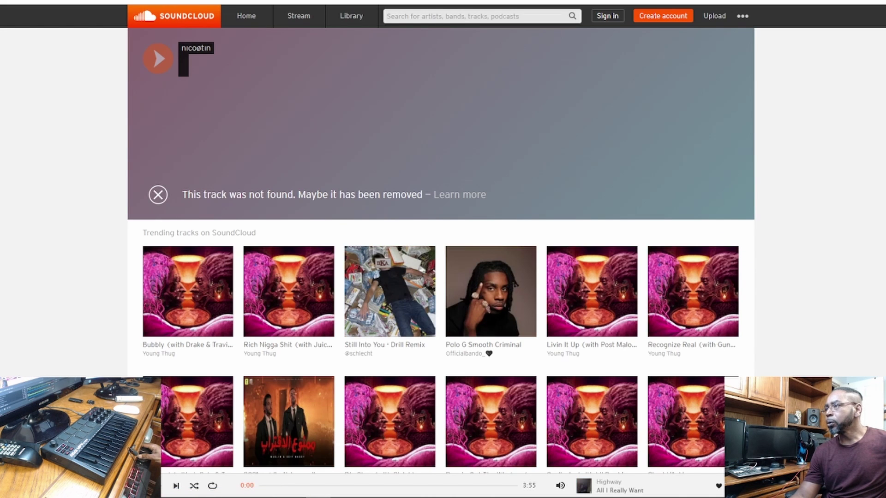
key("alt+Left")
scroll(249, 159, "down", 1)
scroll(249, 158, "down", 2)
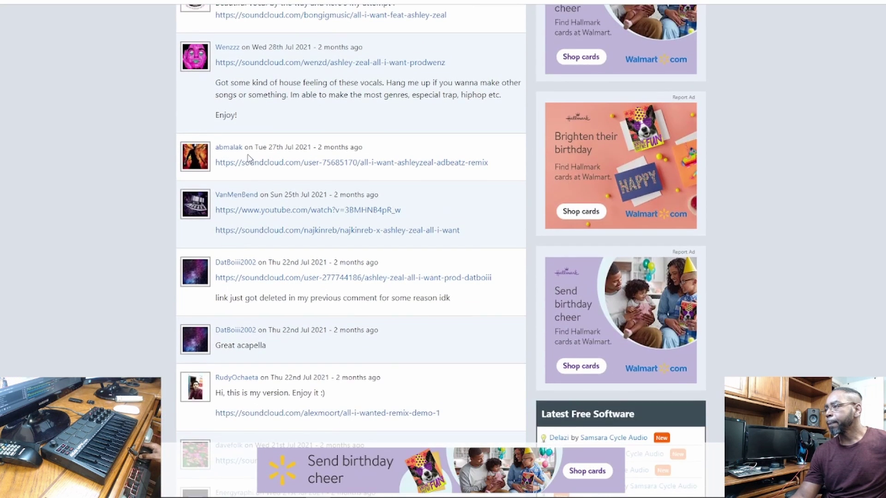
Play the Adbeatz remix, skipping to about 0:20 and 0:36, then check one more remix link
left_click(247, 165)
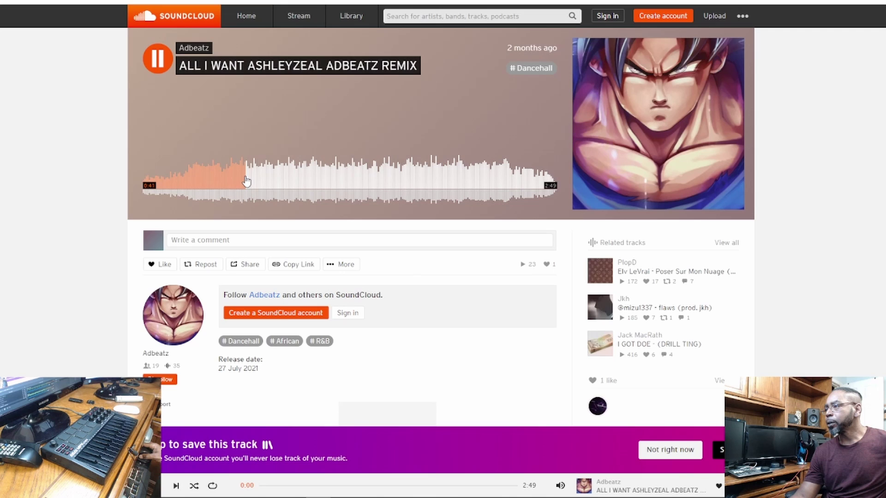
left_click(218, 188)
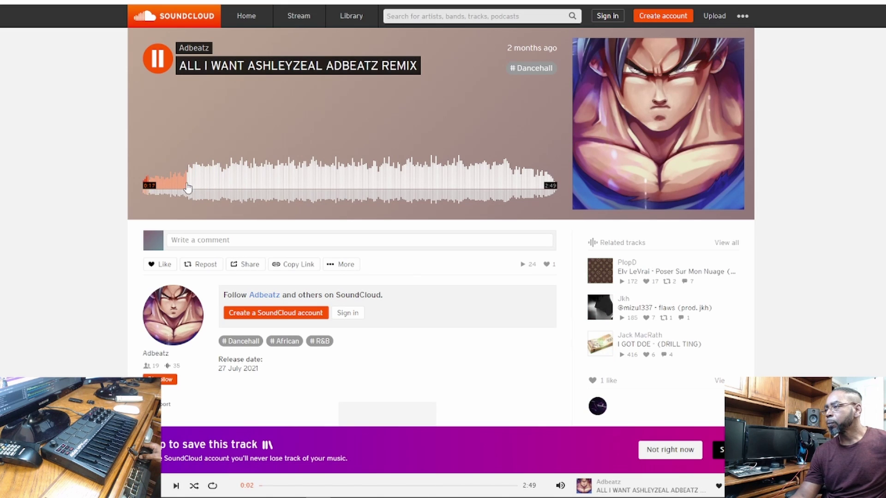
left_click(194, 189)
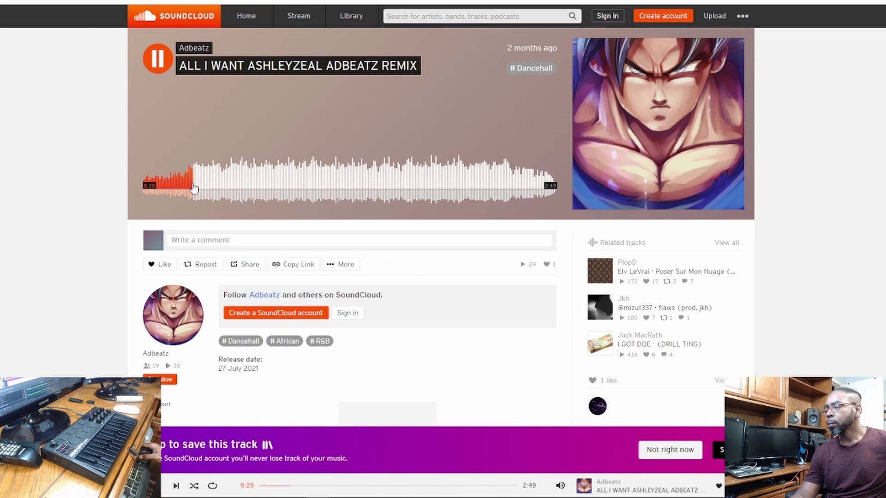
left_click(233, 185)
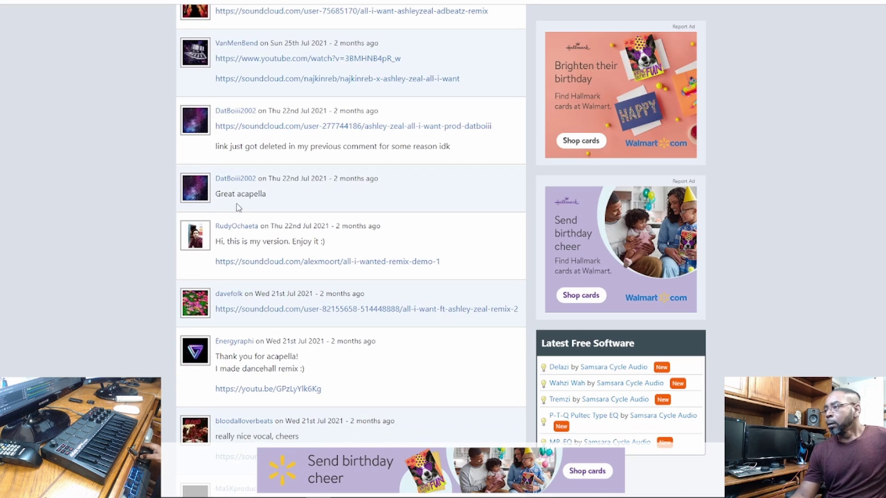
scroll(238, 201, "down", 1)
left_click(244, 164)
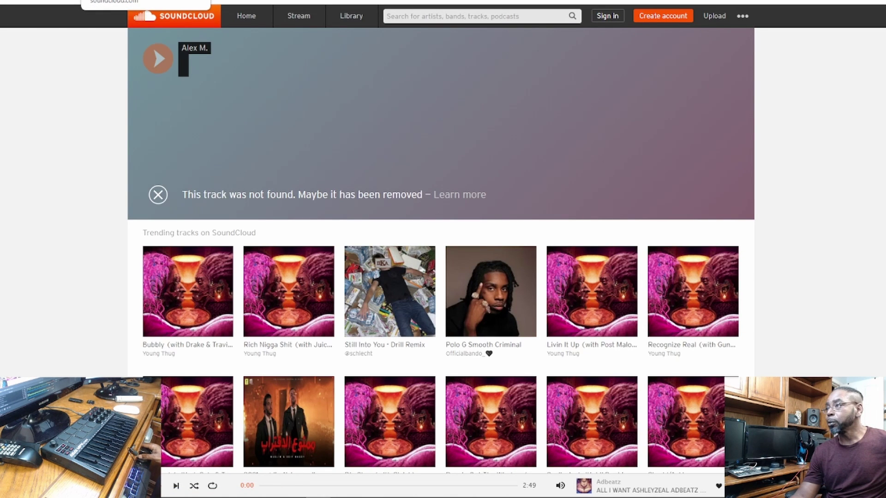
key("alt+Left")
scroll(241, 222, "down", 2)
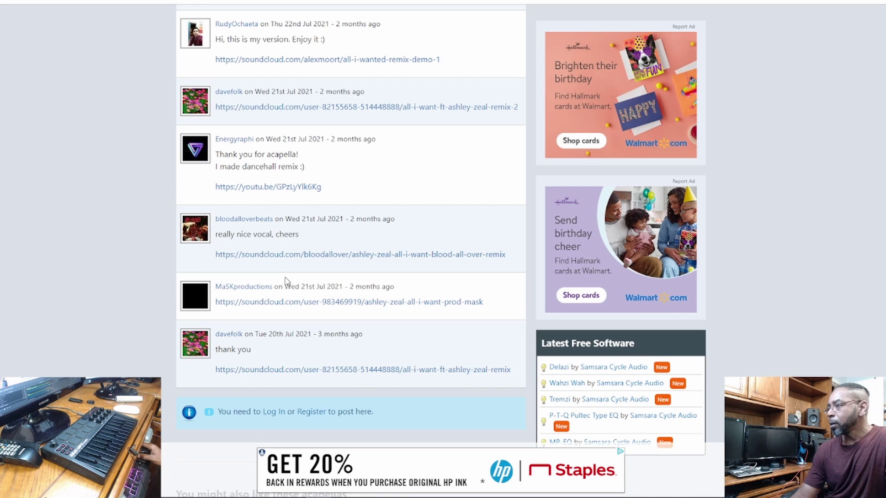
Play the Blood All Over remix, skipping ahead to about 0:26, 0:39 and 0:56
left_click(271, 256)
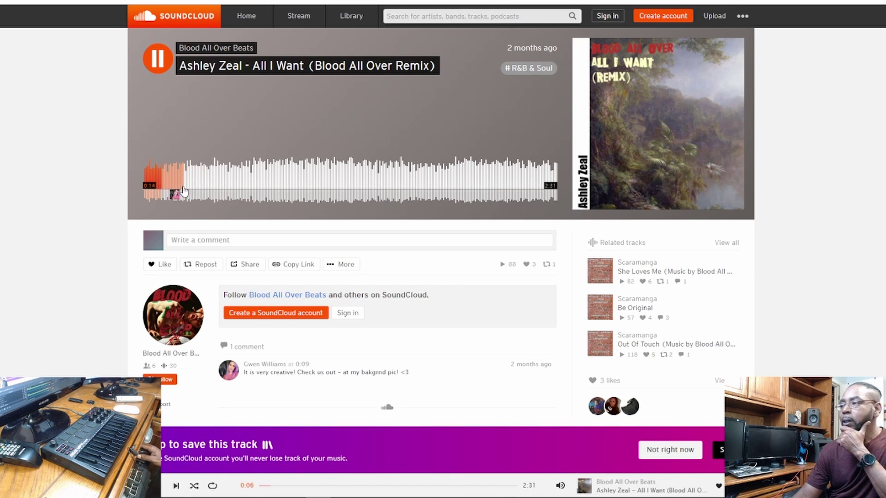
left_click(216, 186)
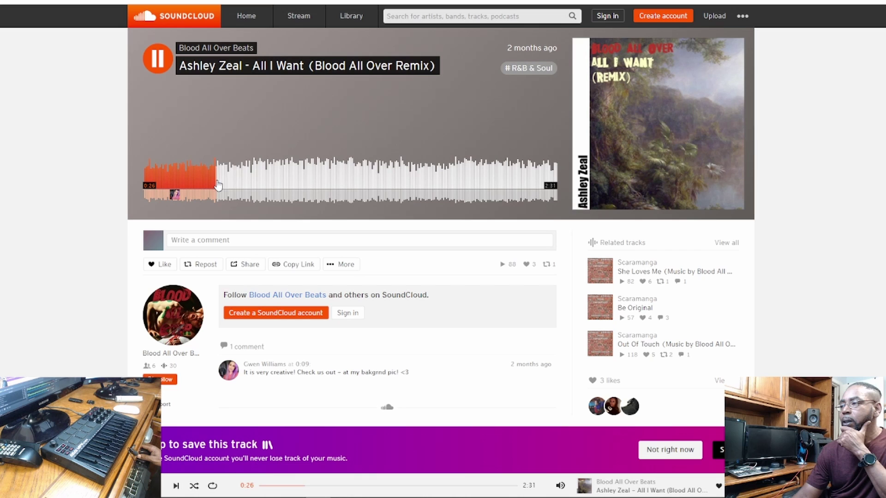
left_click(248, 184)
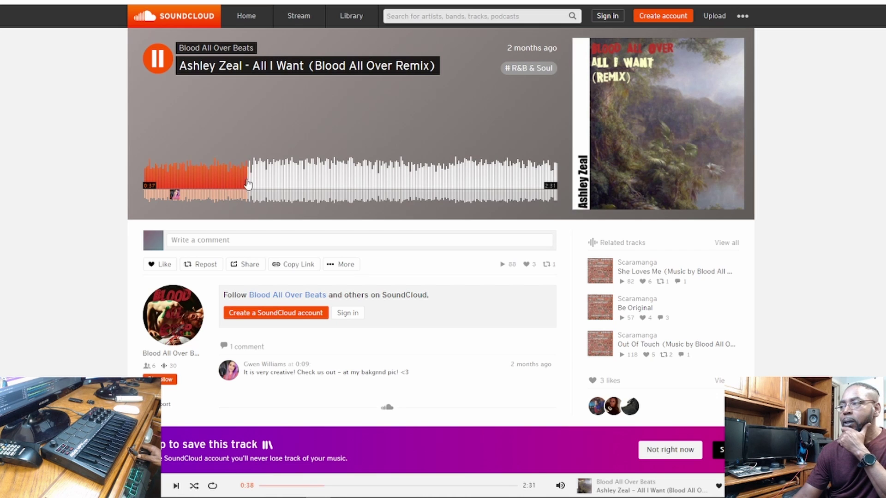
left_click(297, 188)
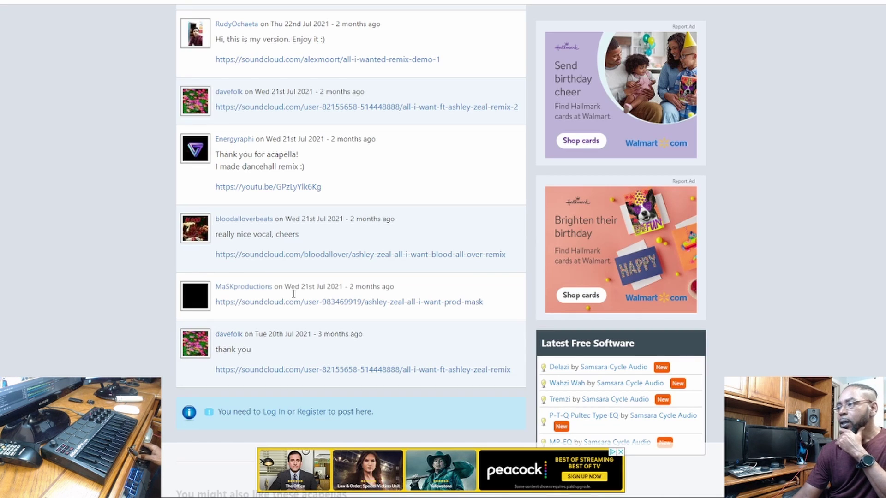
scroll(294, 320, "down", 1)
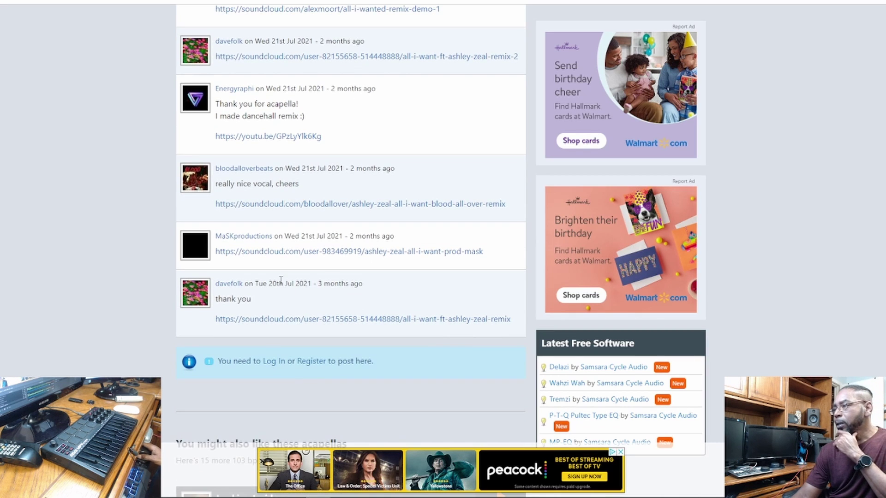
Try the removed MaSKproductions remix link and one more, returning to the comments each time
left_click(328, 254)
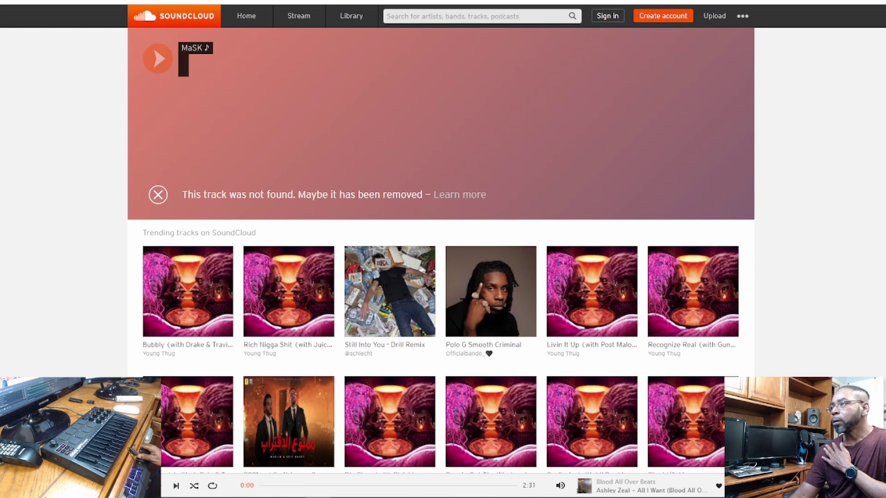
key("alt+Left")
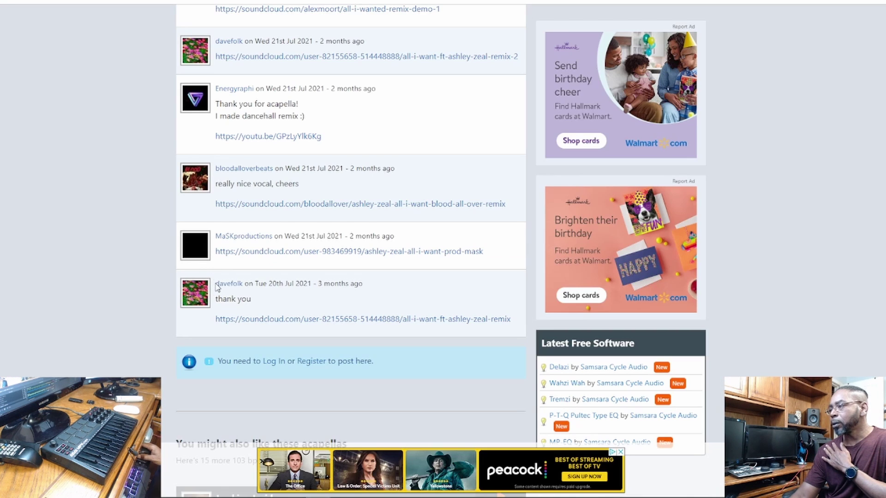
scroll(221, 287, "down", 1)
left_click(238, 273)
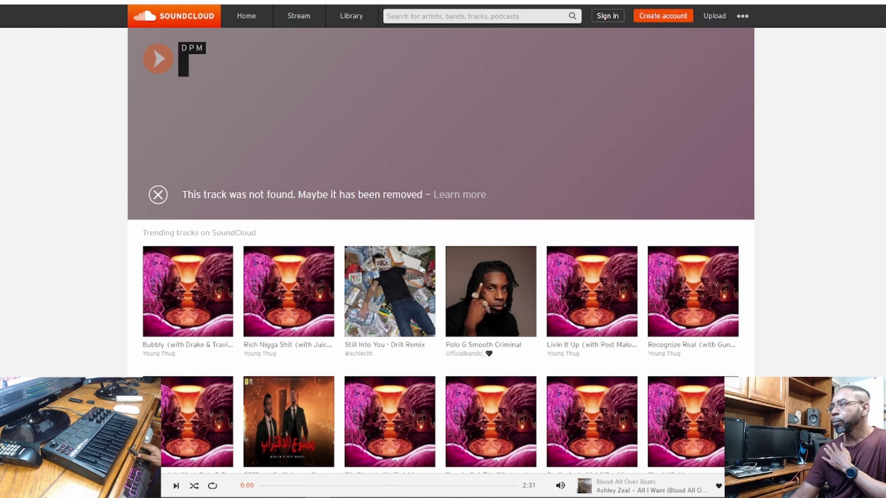
key("alt+Left")
scroll(263, 286, "down", 2)
scroll(276, 316, "down", 1)
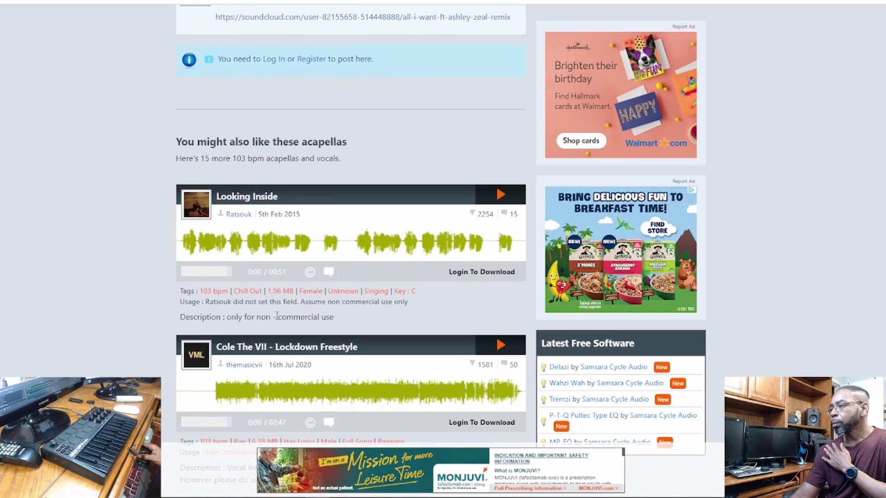
scroll(275, 317, "up", 2)
scroll(263, 322, "up", 1)
scroll(235, 337, "up", 3)
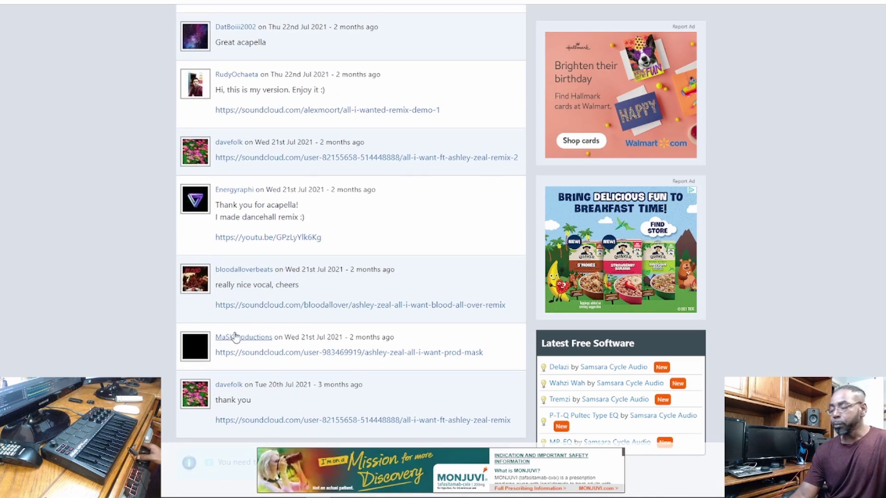
scroll(290, 355, "up", 2)
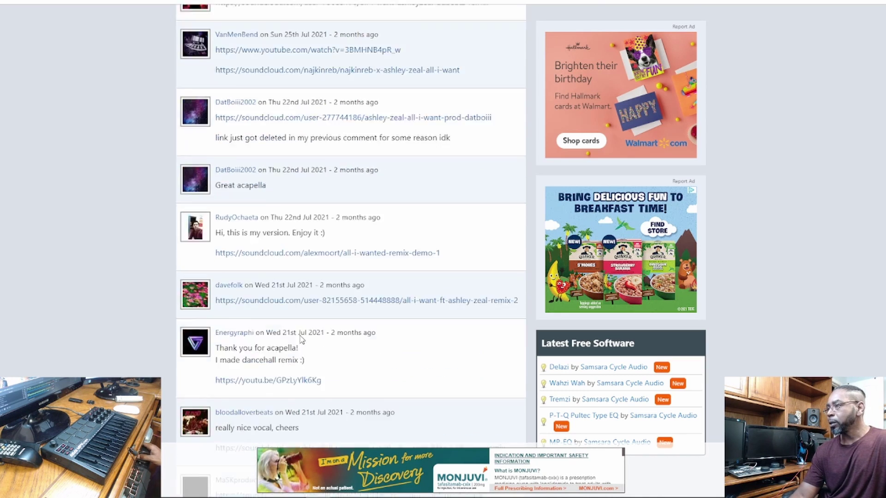
scroll(302, 337, "up", 3)
scroll(297, 337, "up", 3)
scroll(298, 338, "up", 3)
scroll(315, 329, "up", 2)
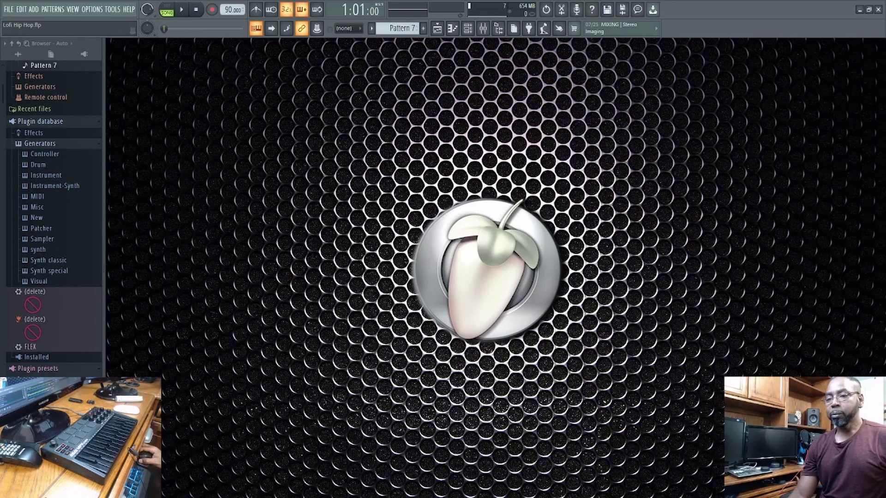
Show the Lofi Hip Hop Playlist (F5) and hide the Browser (Alt+F8) so it fills the screen
key("F5")
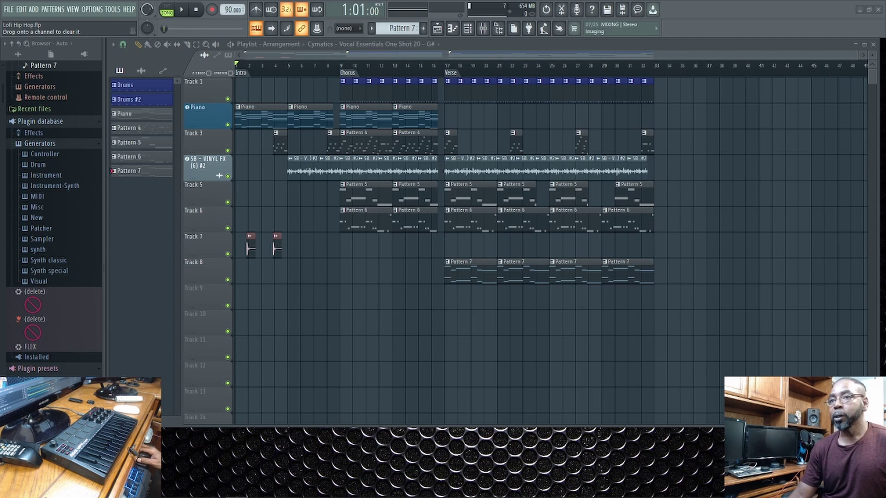
key("alt+F8")
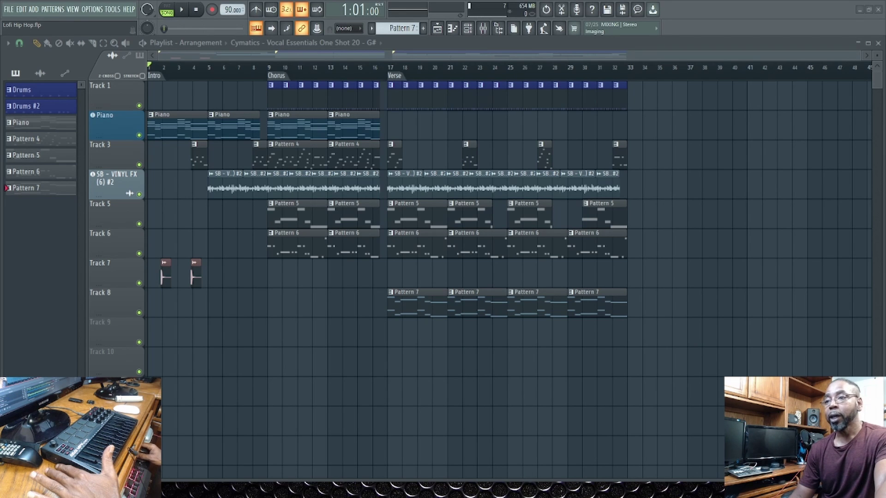
Start Lofi Hip Hop song playback from the beginning, through the chorus into the verse
left_click(182, 10)
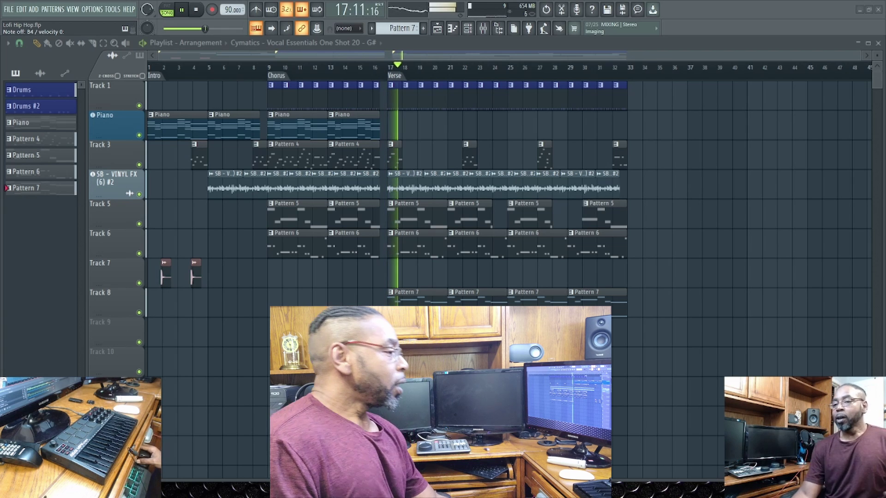
Stop the Lofi Hip Hop song so the position counter resets to 1:01:00
key("space")
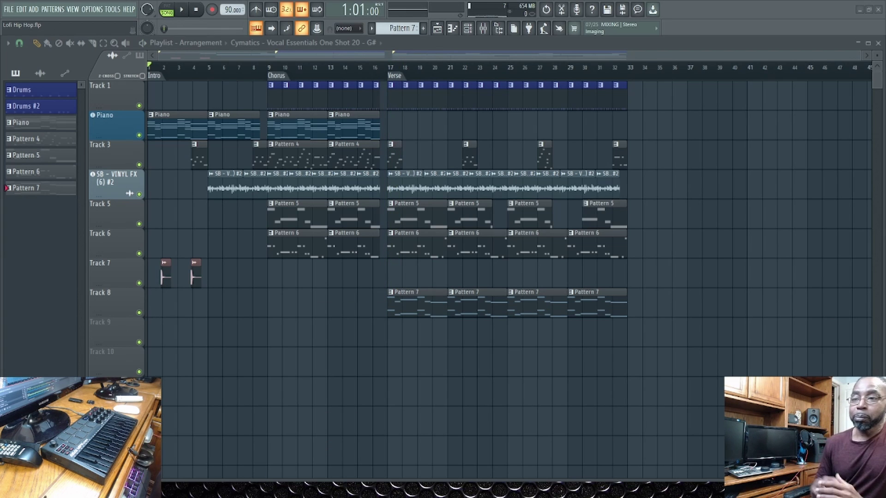